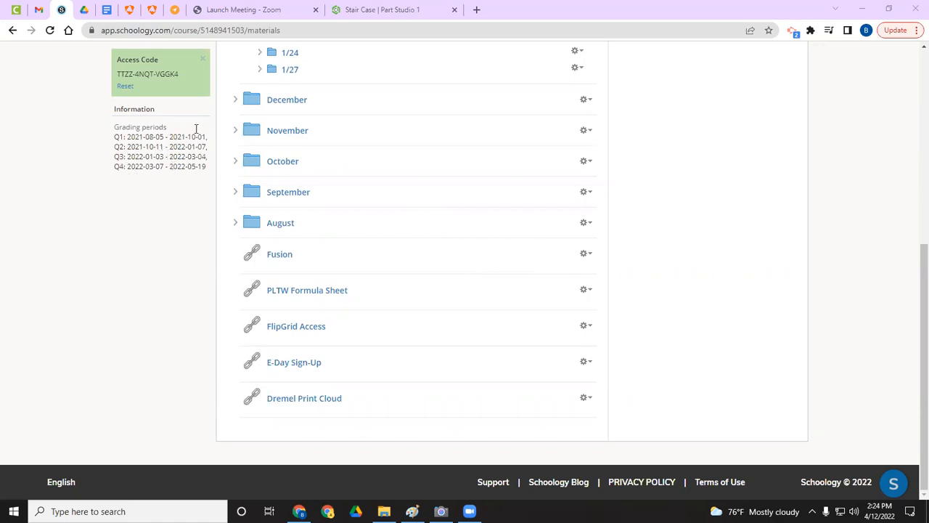
# Switch to the Stair Case document in Onshape and open the export settings for Part Studio 1.
pyautogui.click(392, 10)
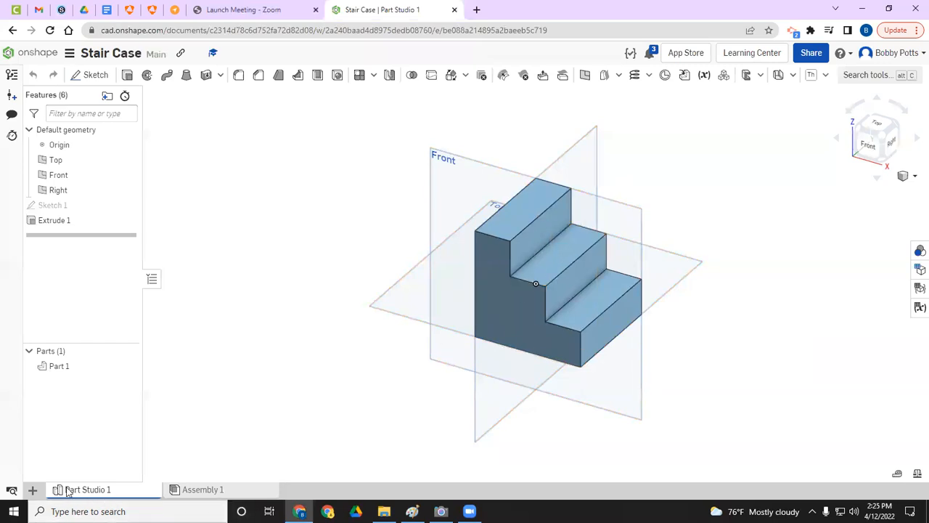
pyautogui.moveTo(62, 493)
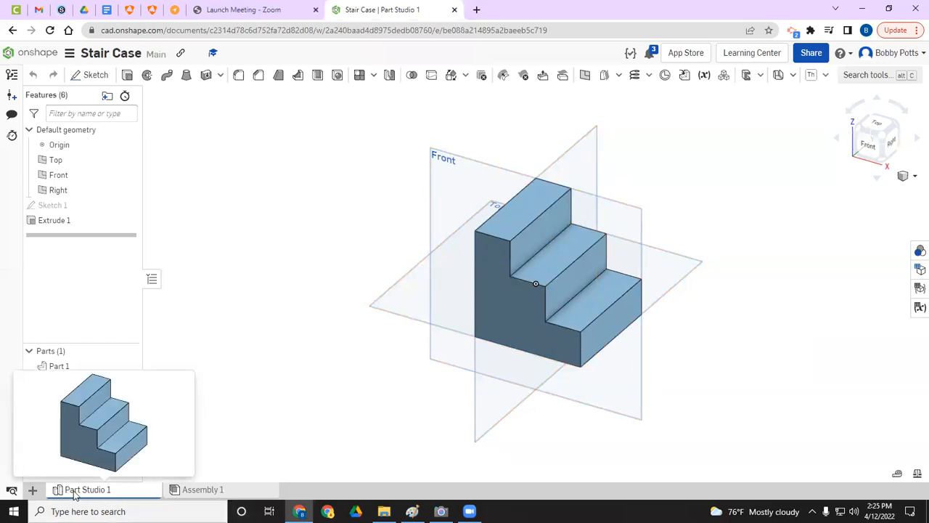
pyautogui.rightClick(75, 493)
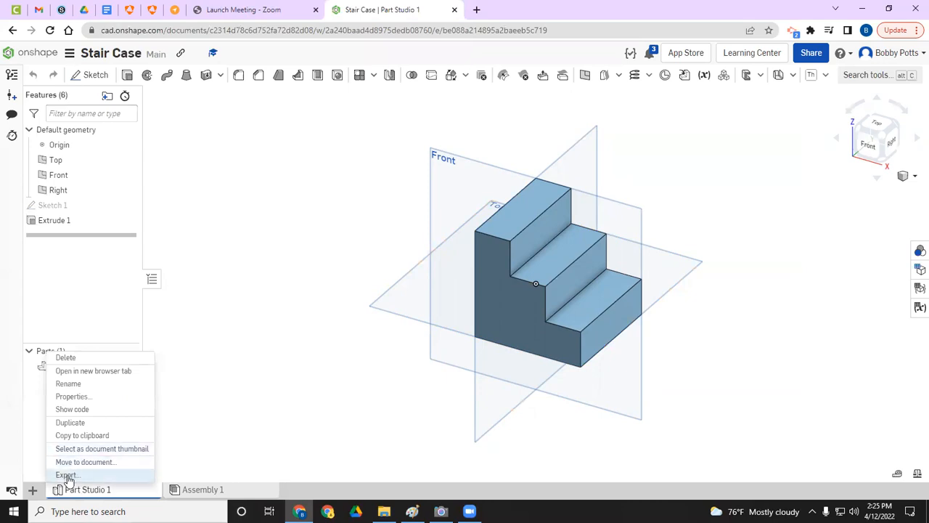
pyautogui.click(66, 476)
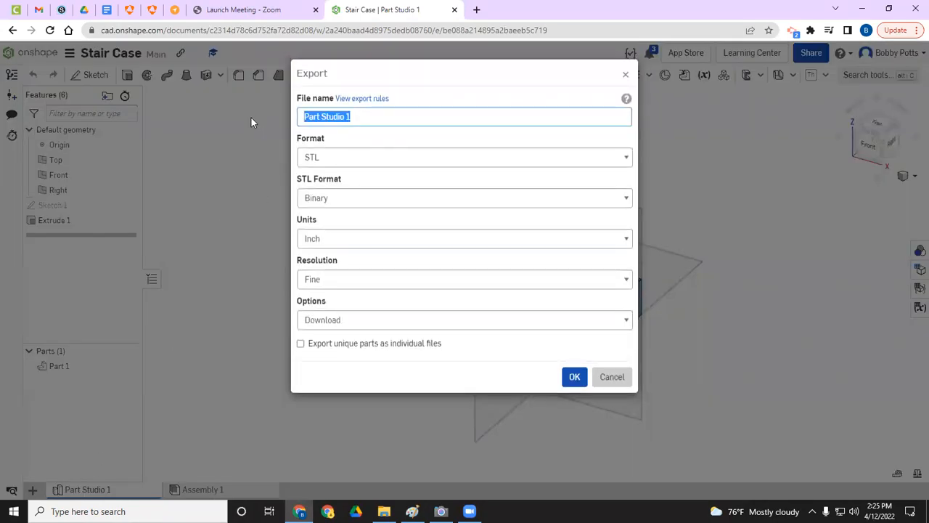
pyautogui.write('Sta')
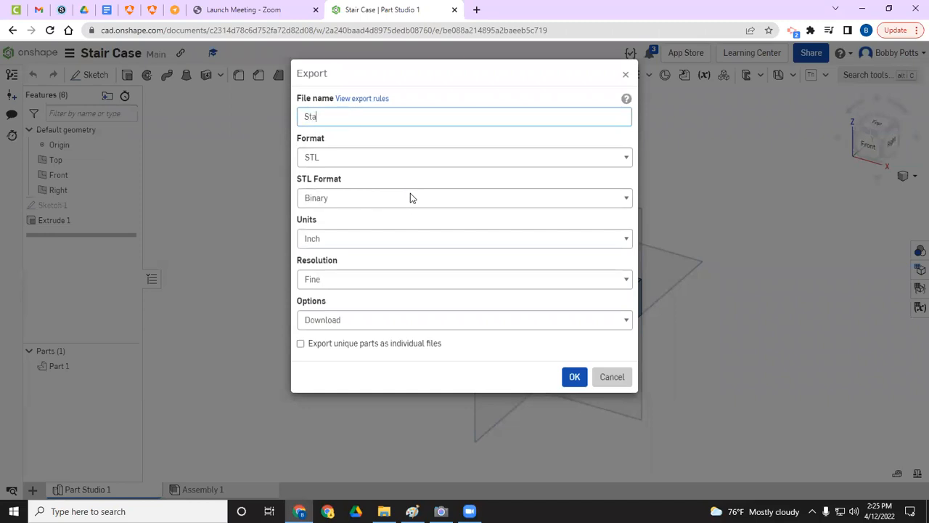
pyautogui.write('ir Case')
pyautogui.press('BackSpace')
pyautogui.press('BackSpace')
pyautogui.press('BackSpace')
pyautogui.press('BackSpace')
pyautogui.press('BackSpace')
pyautogui.press('BackSpace')
pyautogui.press('BackSpace')
pyautogui.press('BackSpace')
pyautogui.press('BackSpace')
pyautogui.press('BackSpace')
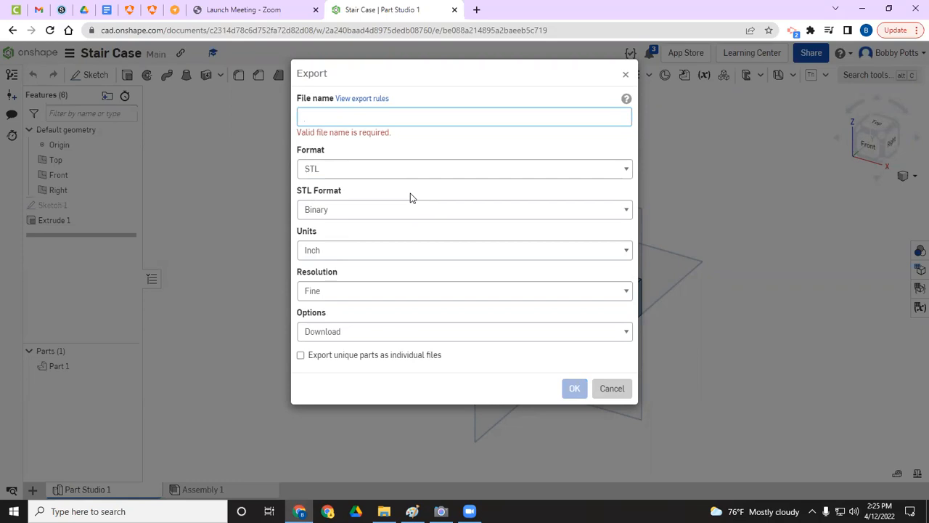
# Name the export file with the designer's surname followed by "- Cam-1A", choose STL format, and download it.
pyautogui.write('Potts')
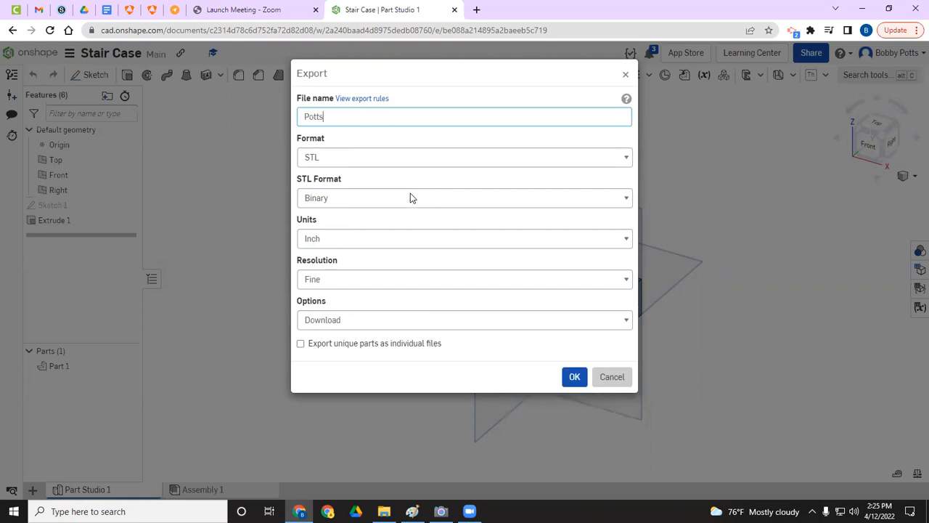
pyautogui.write('- Cam-1A')
pyautogui.click(624, 160)
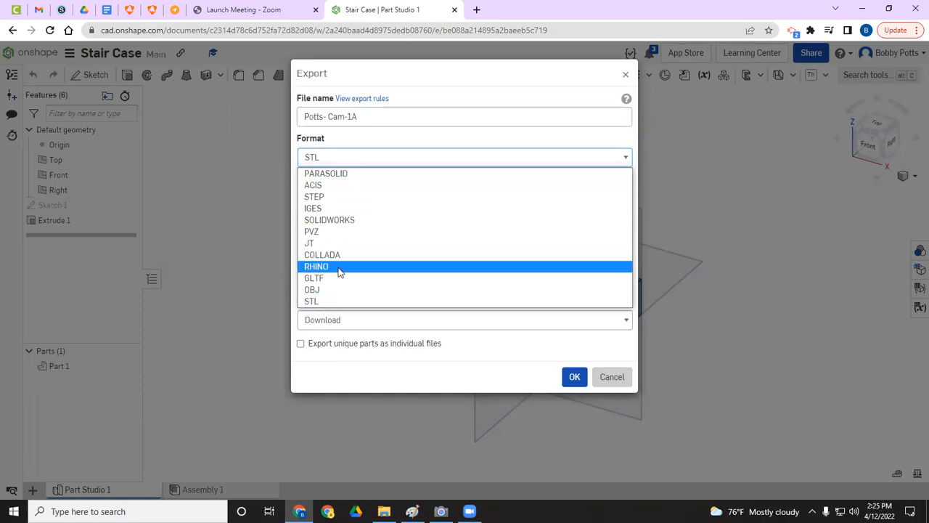
pyautogui.click(312, 302)
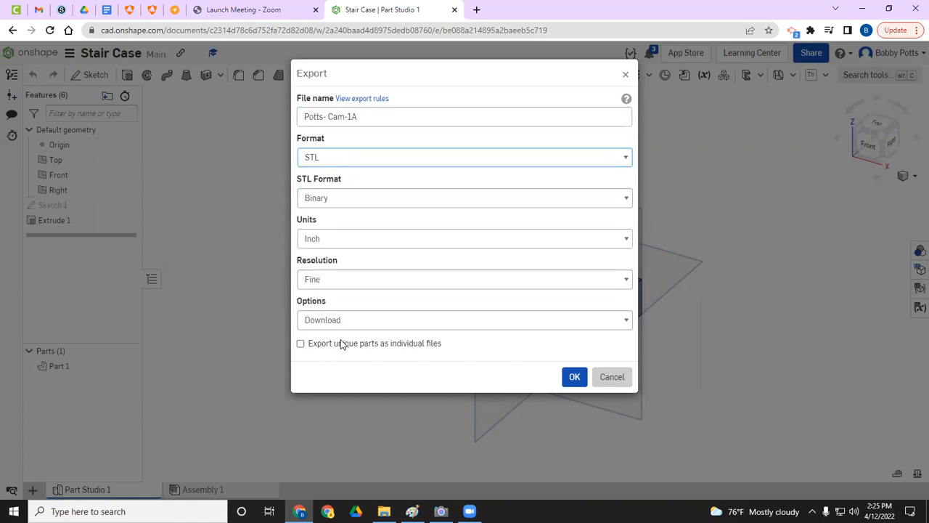
pyautogui.click(573, 378)
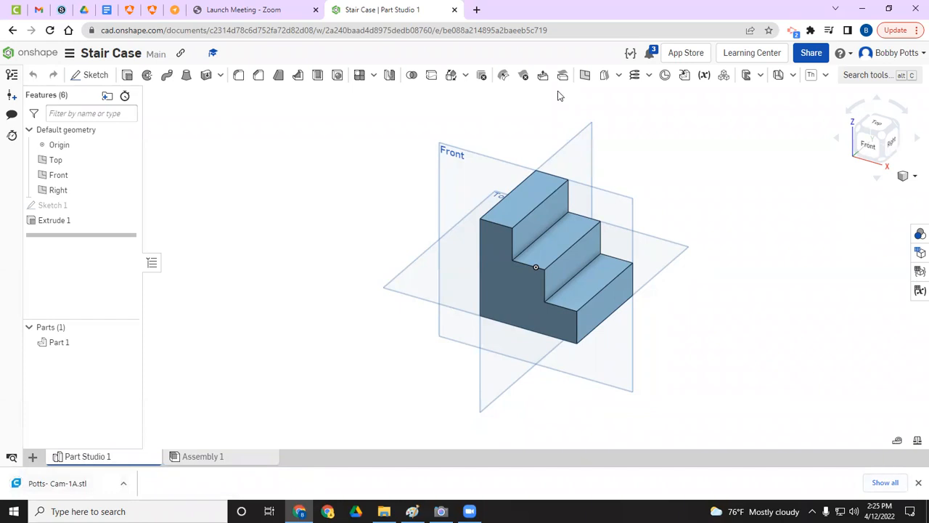
# Switch to the Schoology course materials and open the Dremel Print Cloud link.
pyautogui.click(61, 10)
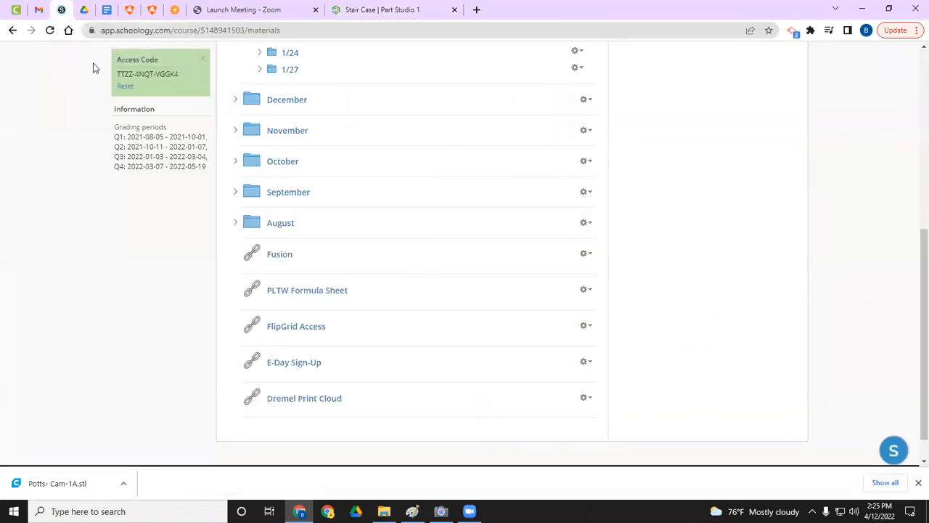
pyautogui.scroll(1, 307, 209)
pyautogui.scroll(3, 307, 210)
pyautogui.scroll(-4, 304, 327)
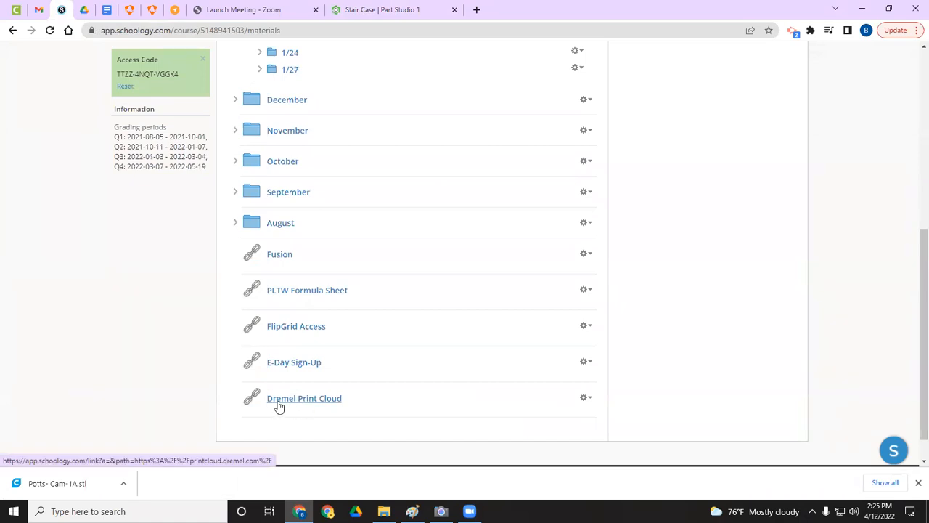
pyautogui.click(294, 404)
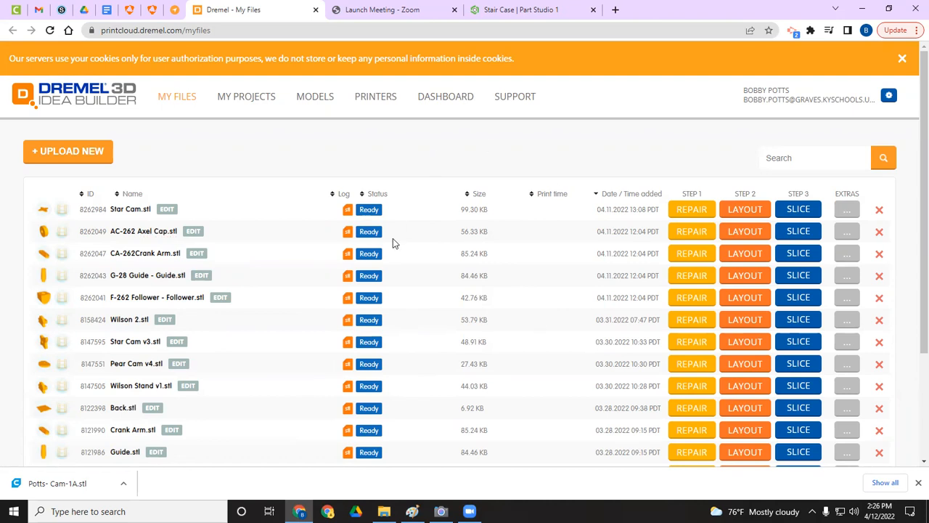
# Upload the exported Cam-1A STL from Downloads as a single file and save it to My Files.
pyautogui.click(69, 156)
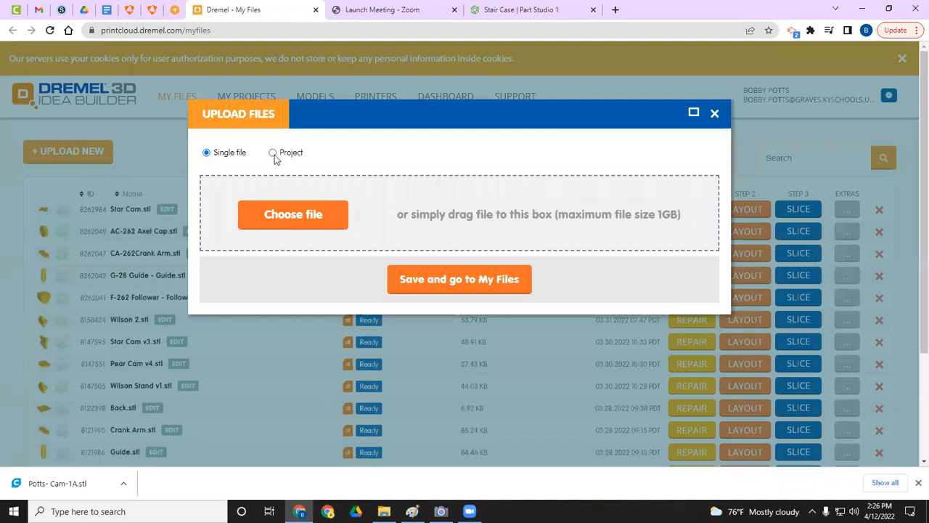
pyautogui.click(282, 218)
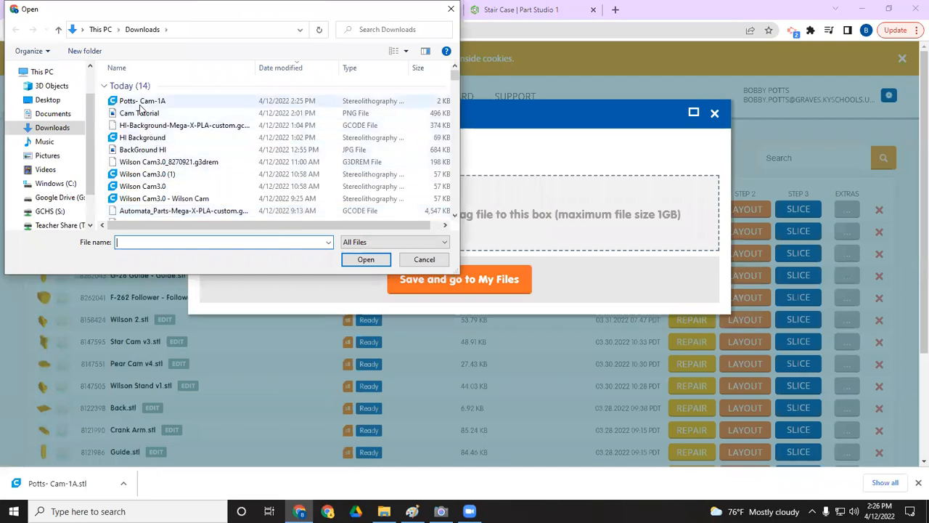
pyautogui.scroll(-10, 139, 142)
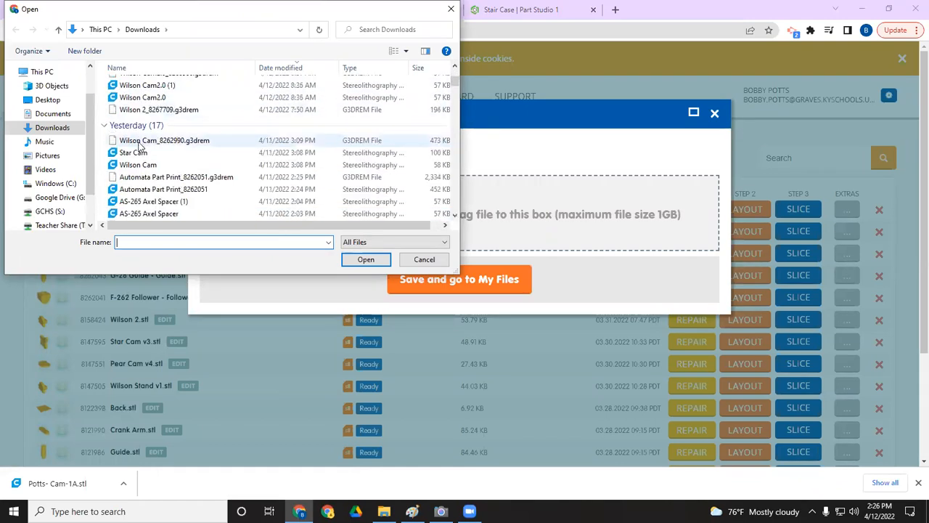
pyautogui.scroll(-6, 139, 145)
pyautogui.scroll(14, 140, 145)
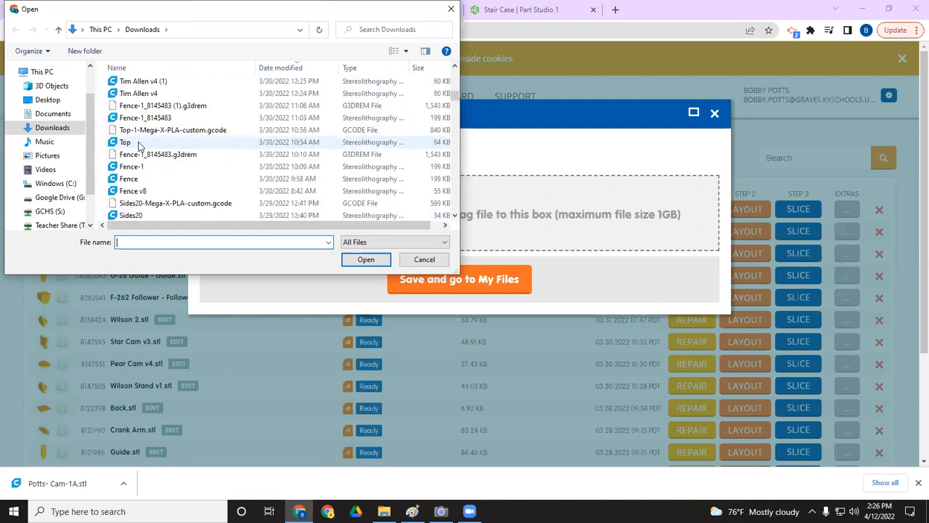
pyautogui.scroll(3, 139, 146)
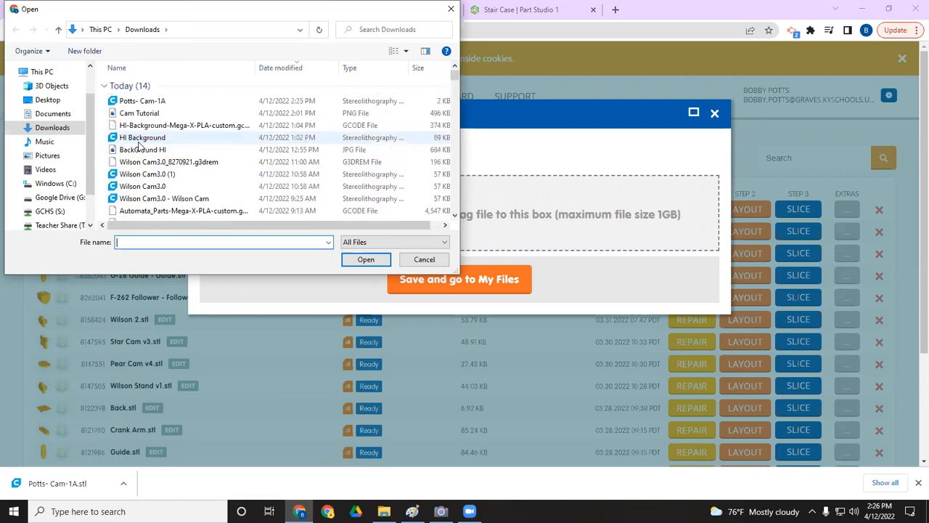
pyautogui.click(145, 101)
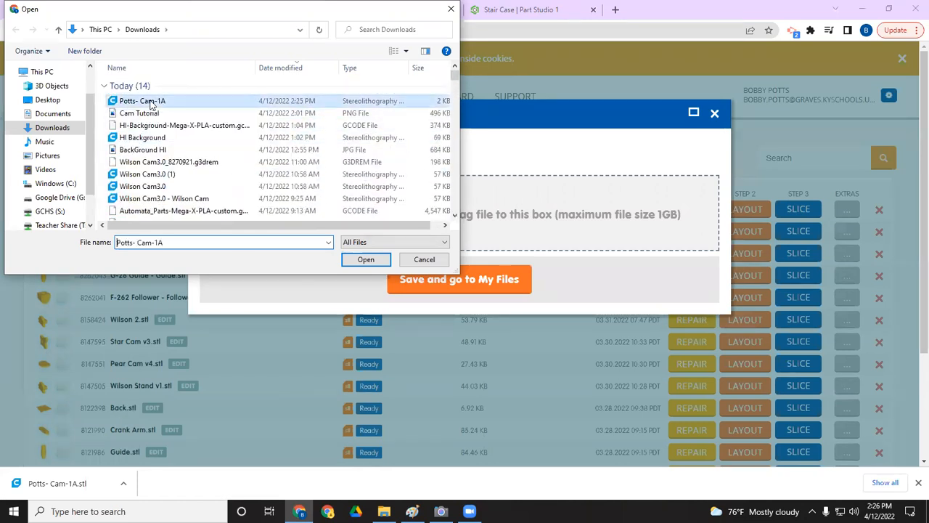
pyautogui.click(360, 261)
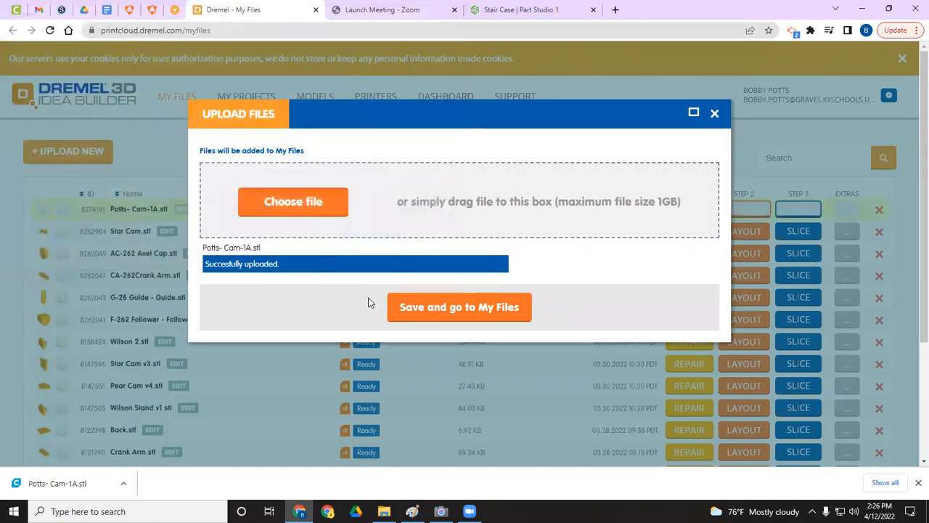
pyautogui.click(436, 318)
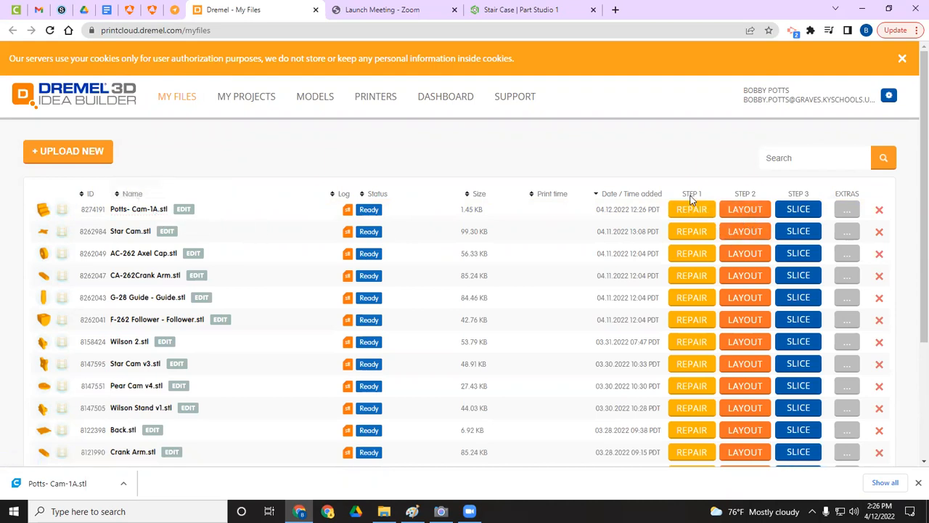
# Open the uploaded Cam-1A STL in the layout editor and inspect the model against the whole print bed.
pyautogui.click(746, 210)
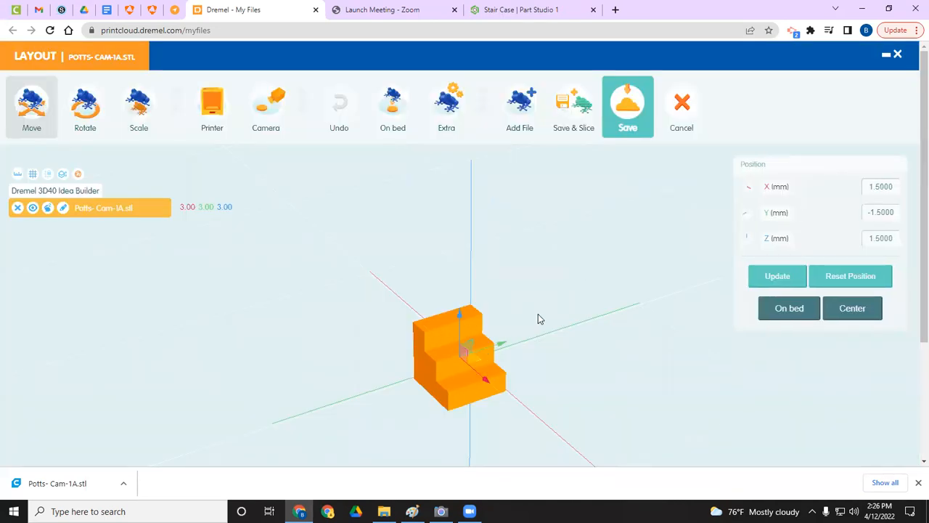
pyautogui.scroll(-6, 537, 318)
pyautogui.scroll(-3, 545, 315)
pyautogui.scroll(2, 545, 315)
pyautogui.click(461, 354)
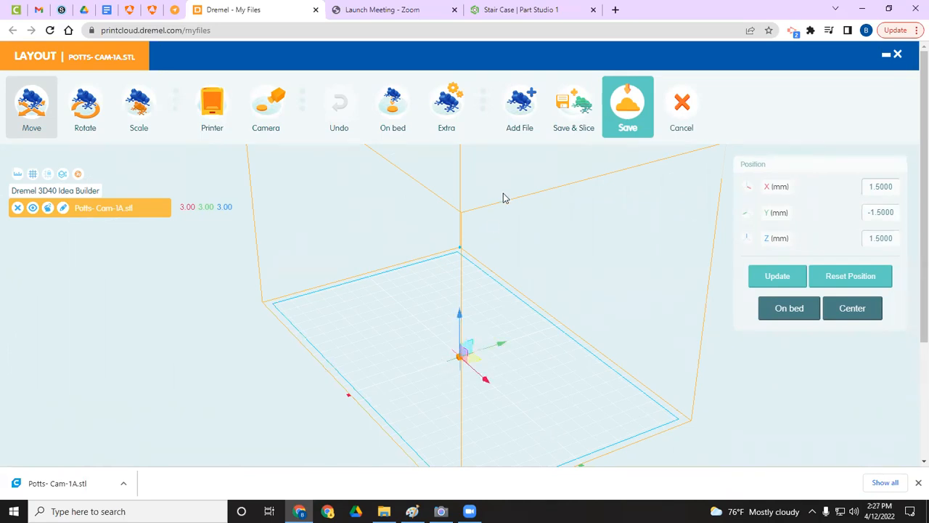
# Switch to Onshape to check the dimensions in Sketch 1 of the stair case, then return to the Dremel layout.
pyautogui.click(512, 10)
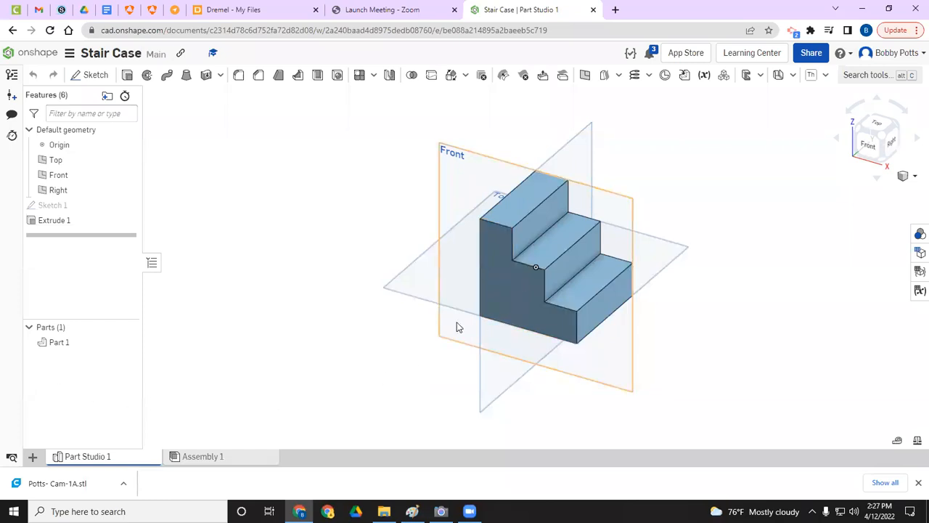
pyautogui.doubleClick(53, 207)
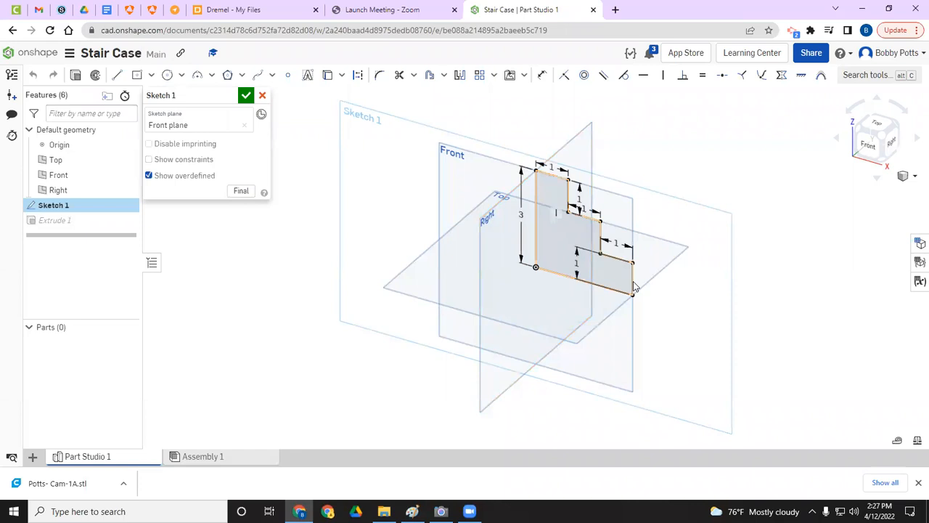
pyautogui.click(246, 95)
pyautogui.click(231, 10)
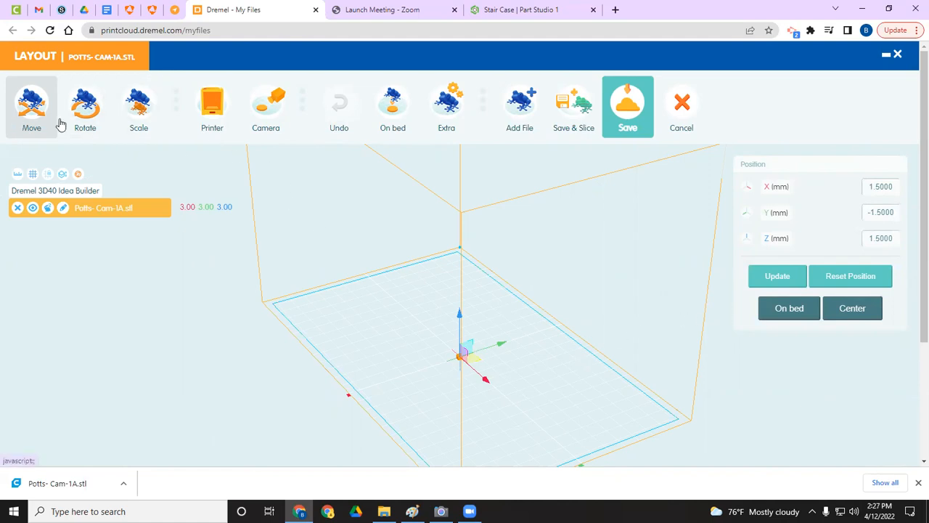
# Convert the stair model's scale from mm to inch and seat it on the print bed.
pyautogui.click(138, 118)
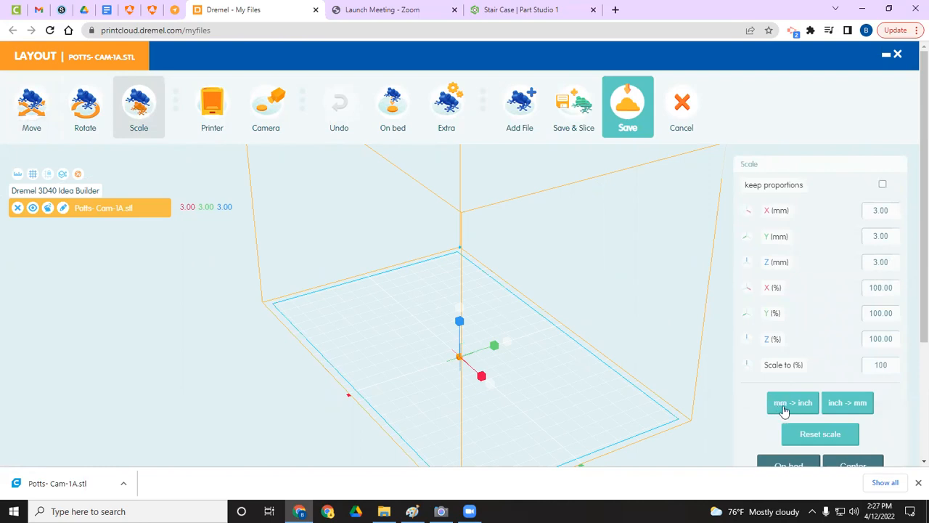
pyautogui.click(784, 411)
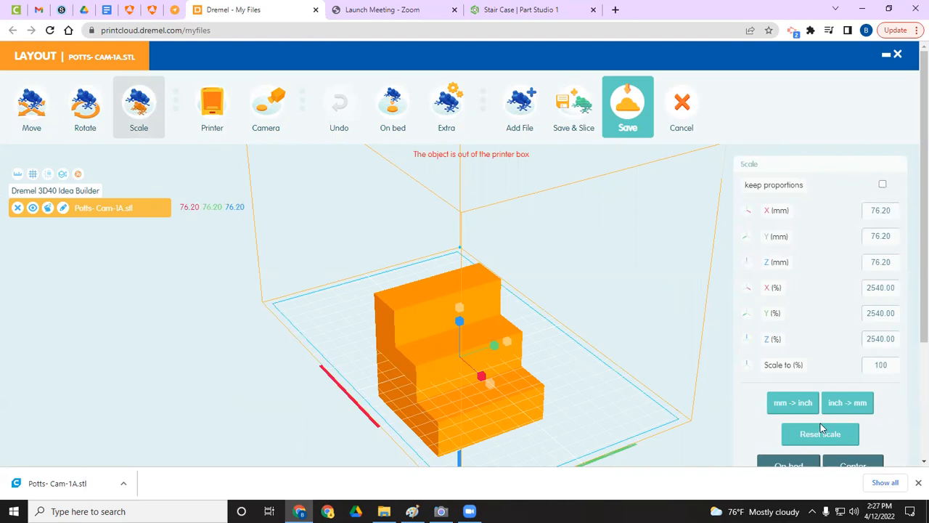
pyautogui.click(917, 483)
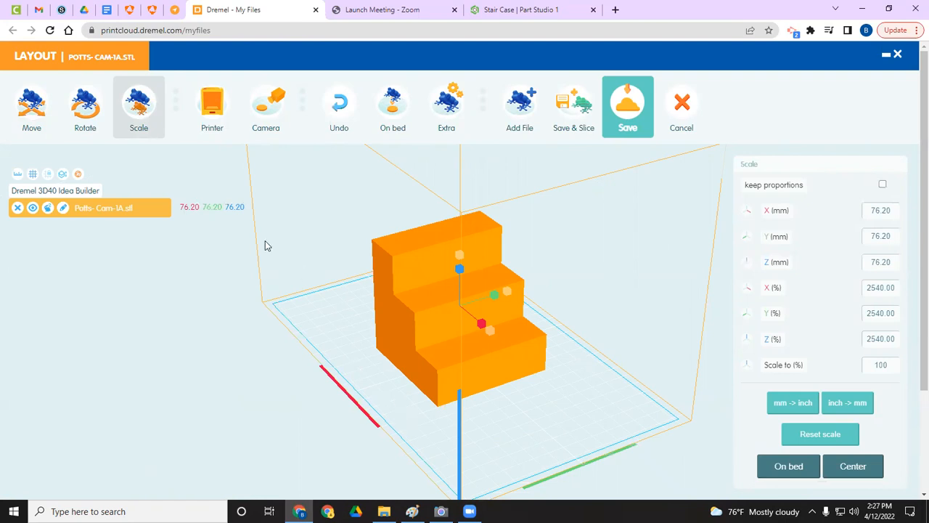
# Rotate the stair model -90° about the Y axis and -90° about the X axis.
pyautogui.click(80, 115)
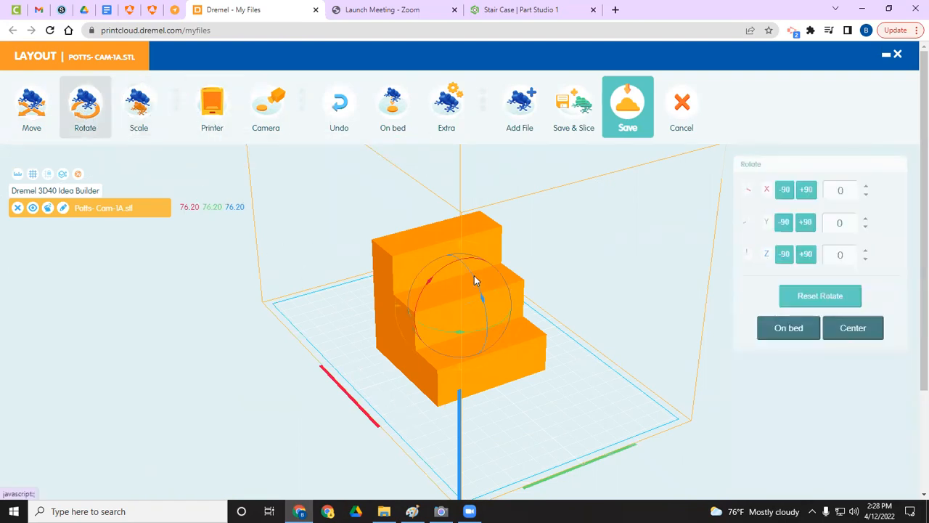
pyautogui.click(783, 224)
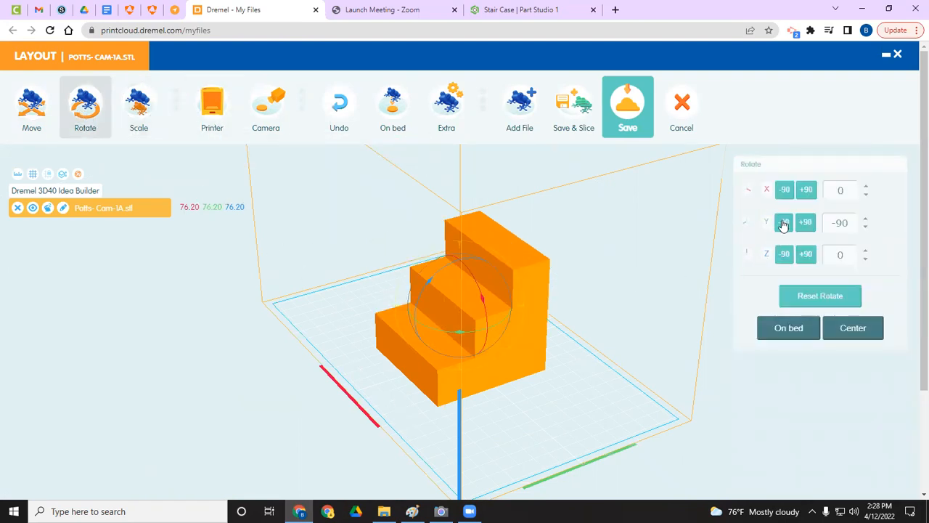
pyautogui.click(785, 189)
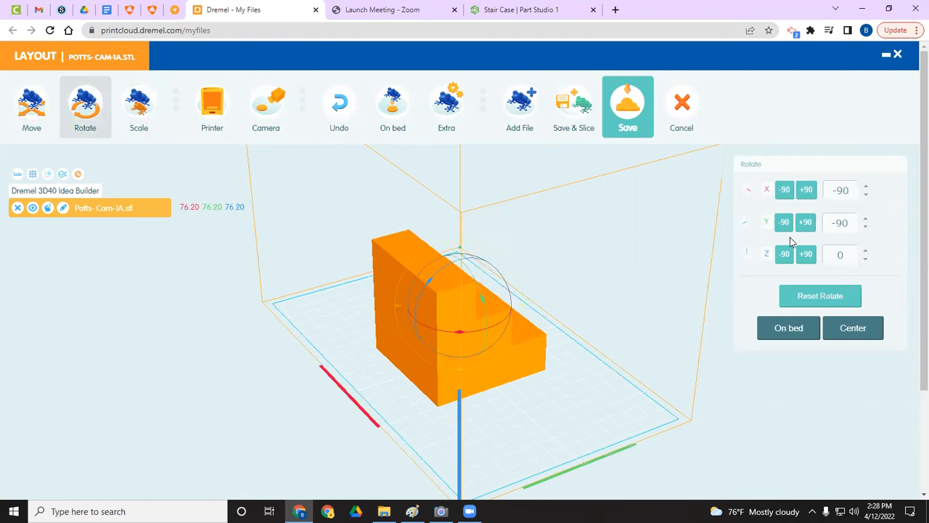
# Turn the stair model through a full revolution about the Y axis in -90° increments.
pyautogui.click(784, 223)
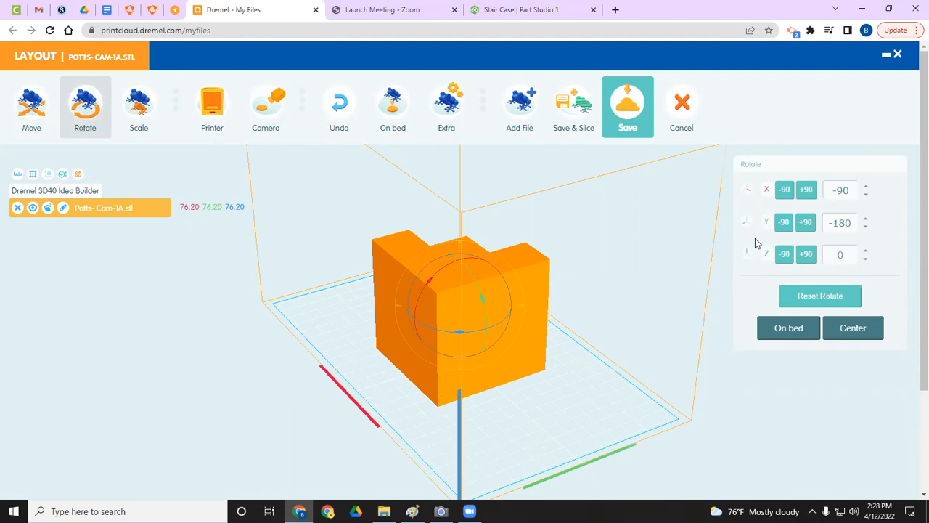
pyautogui.click(784, 223)
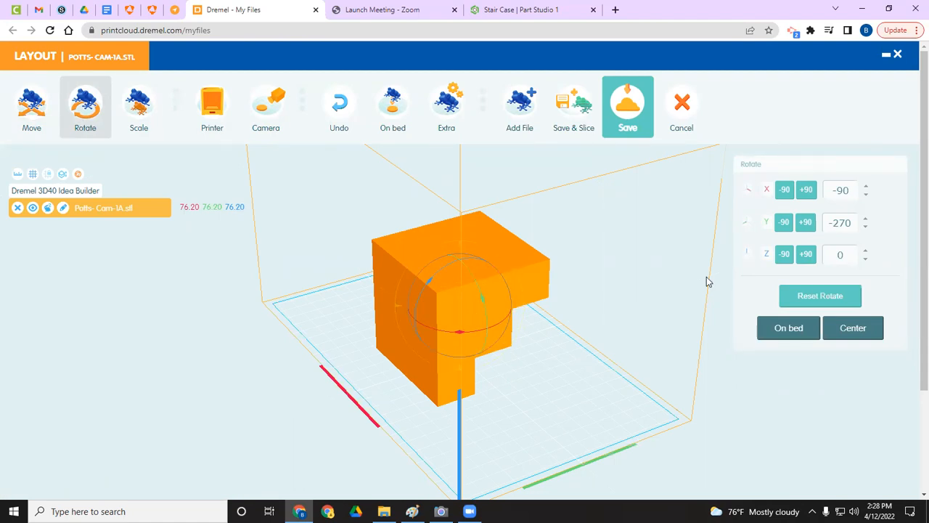
pyautogui.click(783, 226)
pyautogui.click(784, 227)
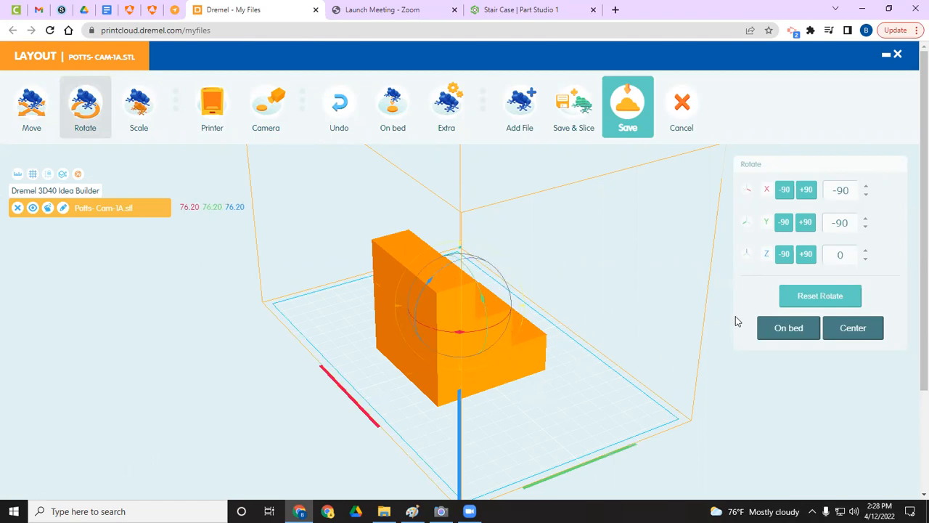
# Save the stair layout and slice it for the Dremel 3D40 Idea Builder with the Draft (PLA) profile.
pyautogui.click(145, 116)
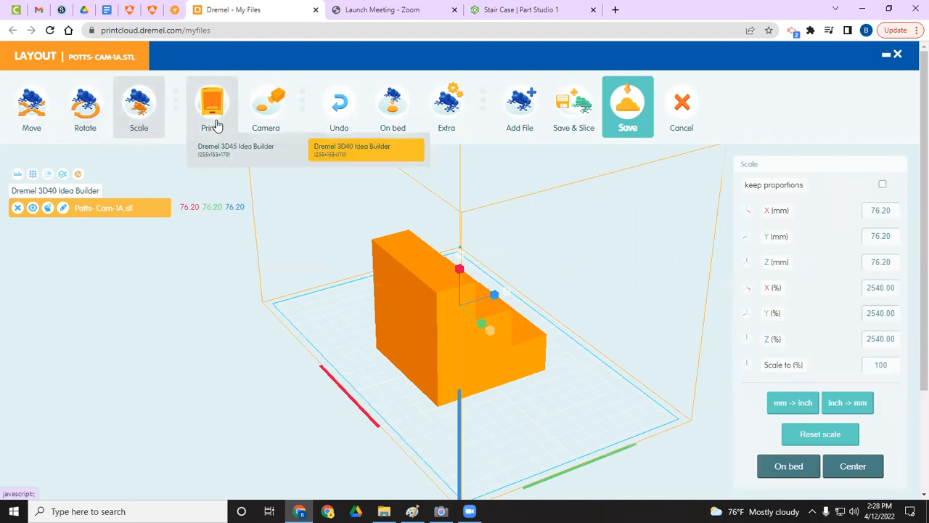
pyautogui.click(579, 122)
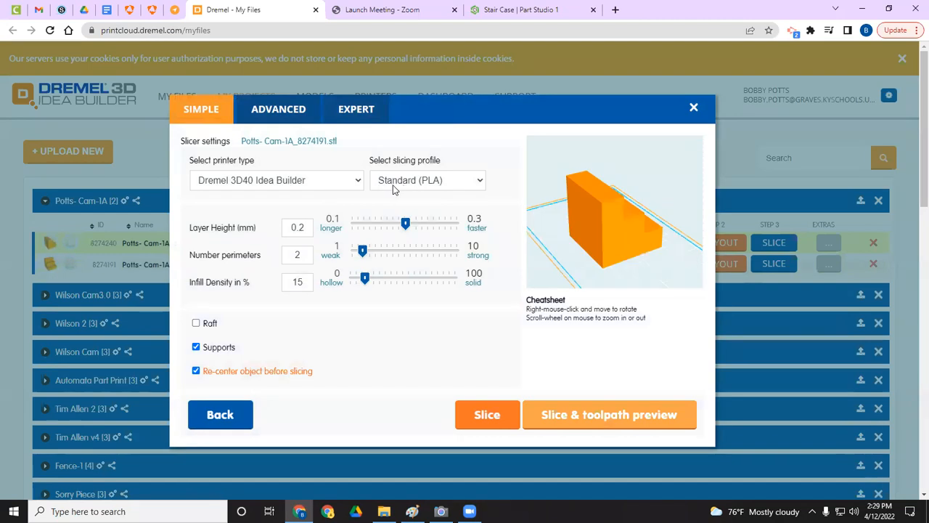
pyautogui.click(423, 185)
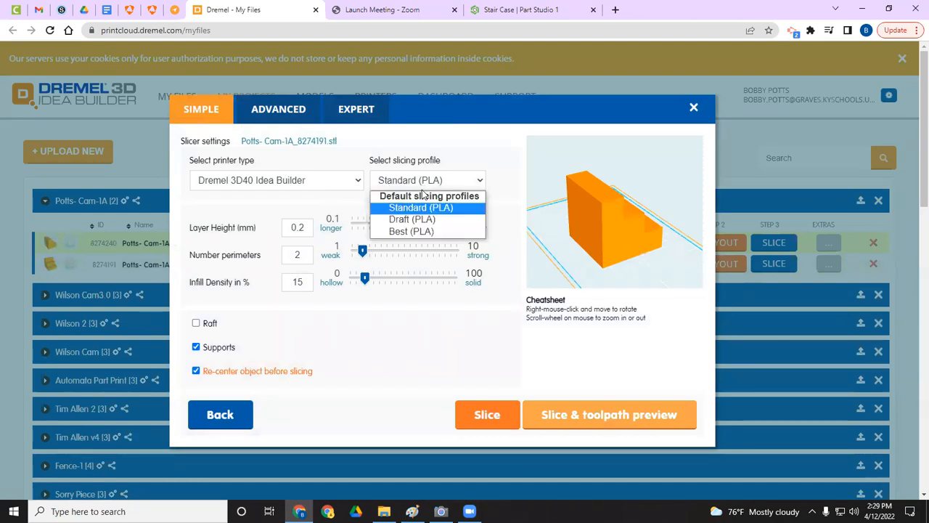
pyautogui.click(411, 220)
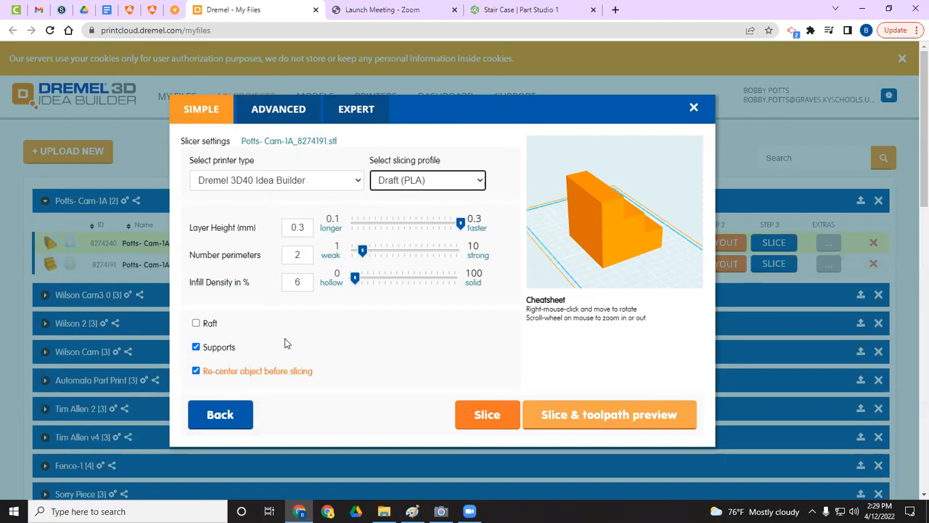
pyautogui.click(485, 420)
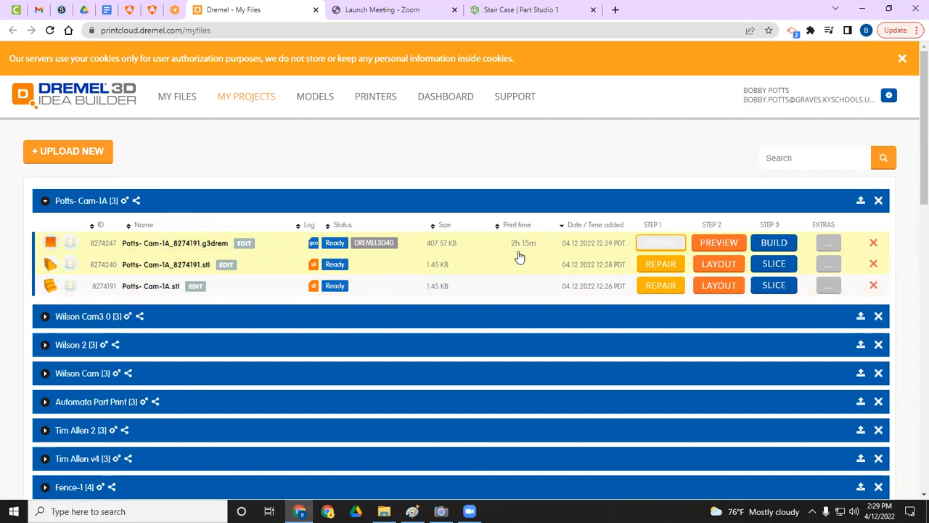
# Expand the Wilson Cam project to compare its print time with that of the sliced stair file.
pyautogui.scroll(-2, 456, 305)
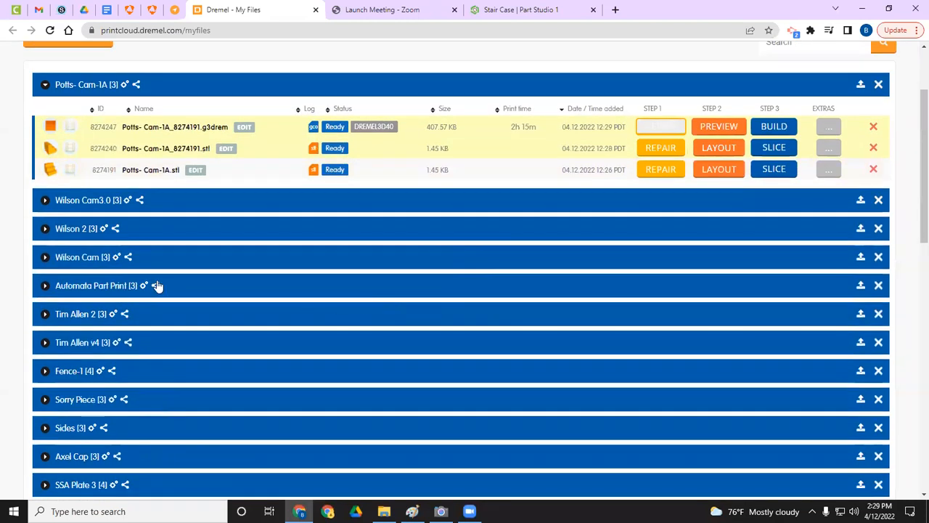
pyautogui.click(44, 258)
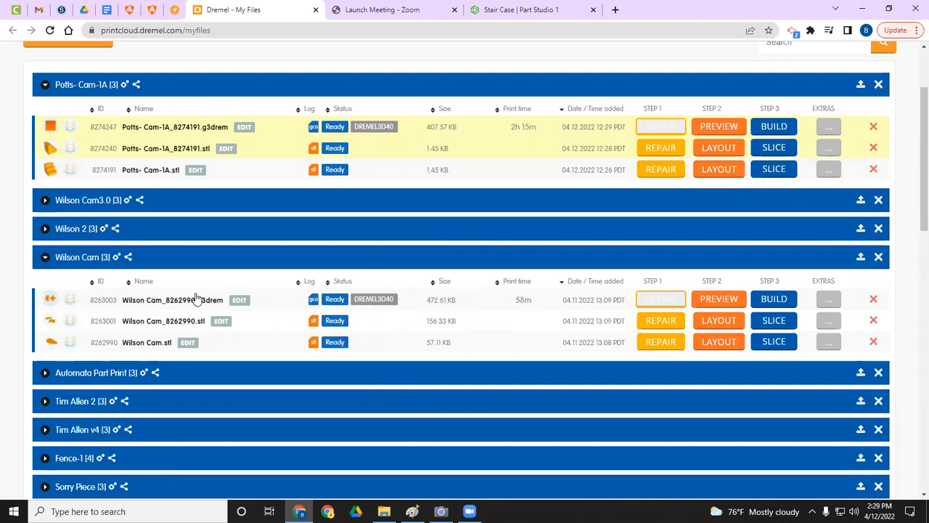
pyautogui.scroll(2, 197, 298)
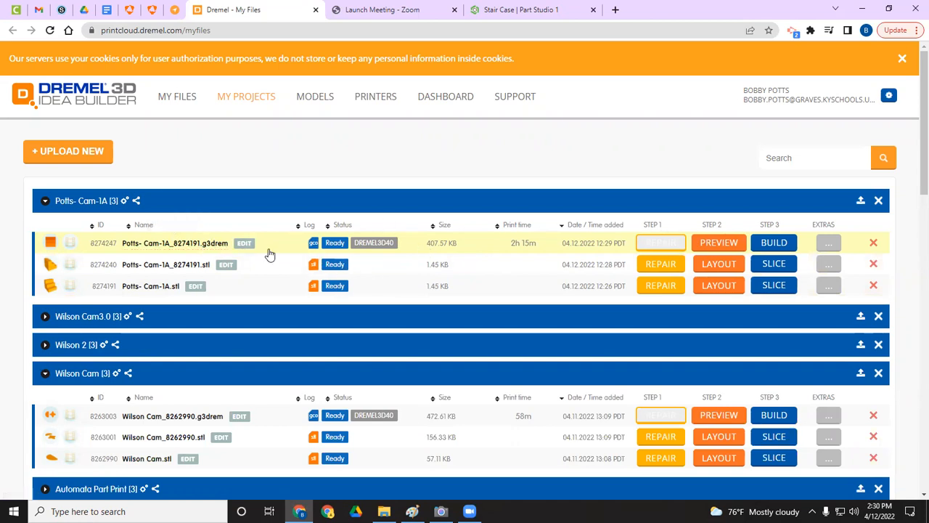
# Download the sliced .g3drem file from the stair model's project and show it in its download folder.
pyautogui.click(196, 247)
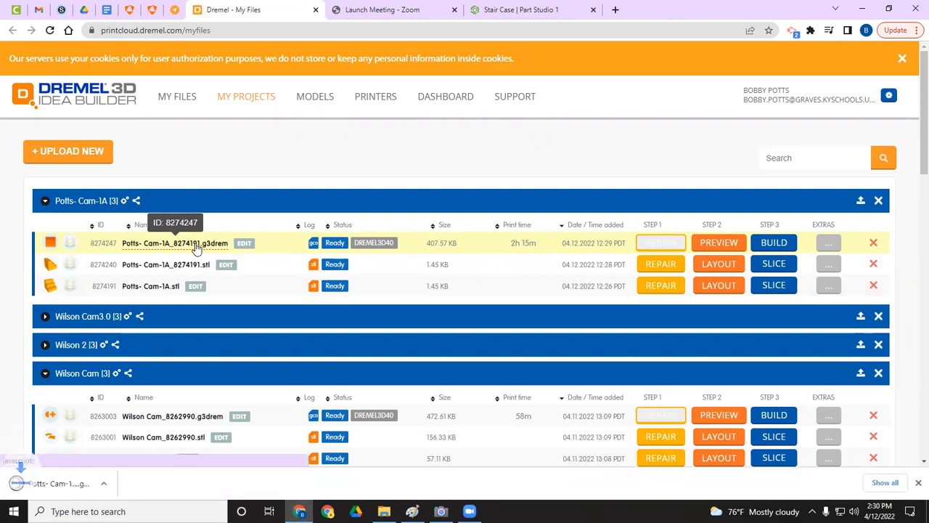
pyautogui.click(909, 511)
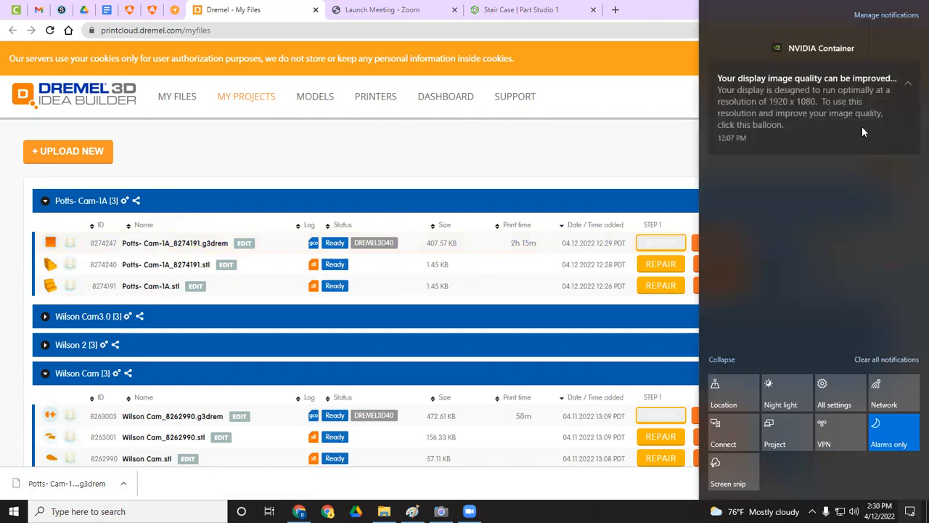
pyautogui.click(123, 485)
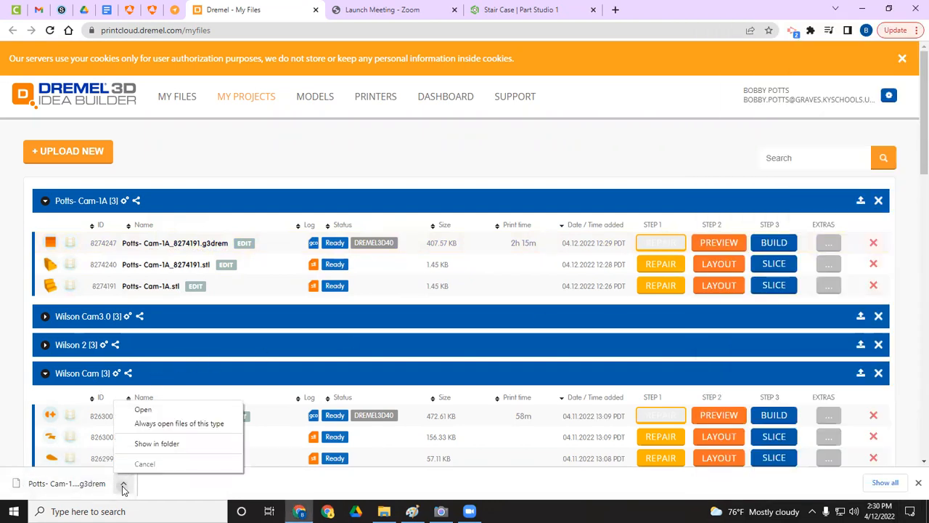
pyautogui.click(156, 444)
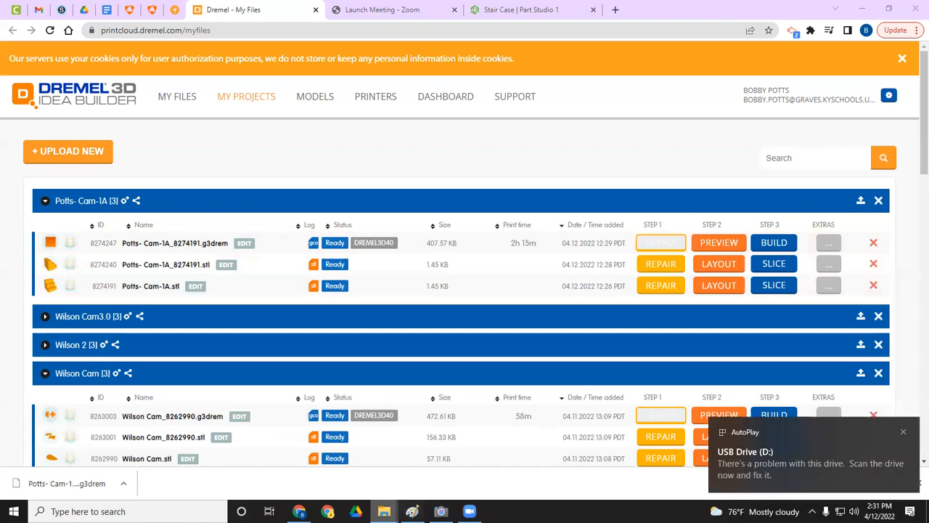
# Switch to File Explorer, copy the stair's .g3drem file from Downloads into the 3D Print folder on USB Drive (D:), and close the folder window.
pyautogui.click(356, 511)
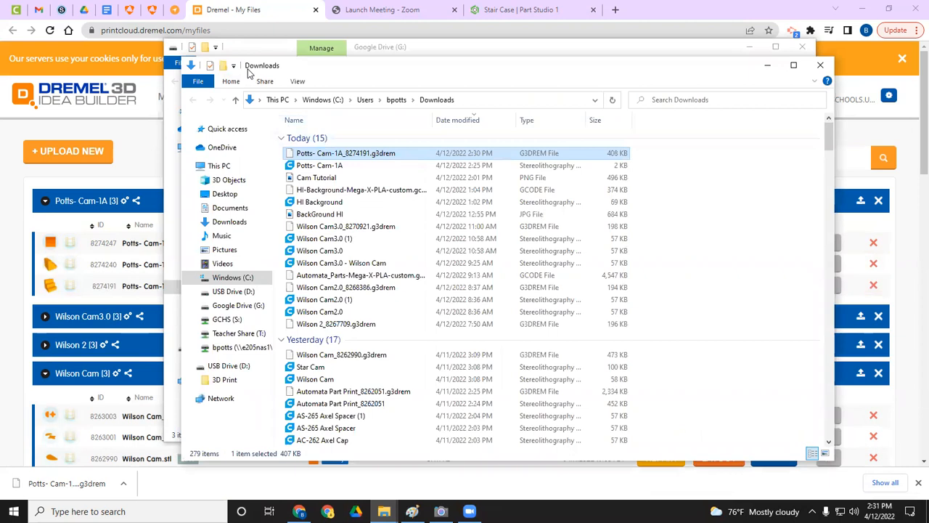
pyautogui.click(336, 155)
pyautogui.click(341, 166)
pyautogui.click(348, 155)
pyautogui.click(774, 67)
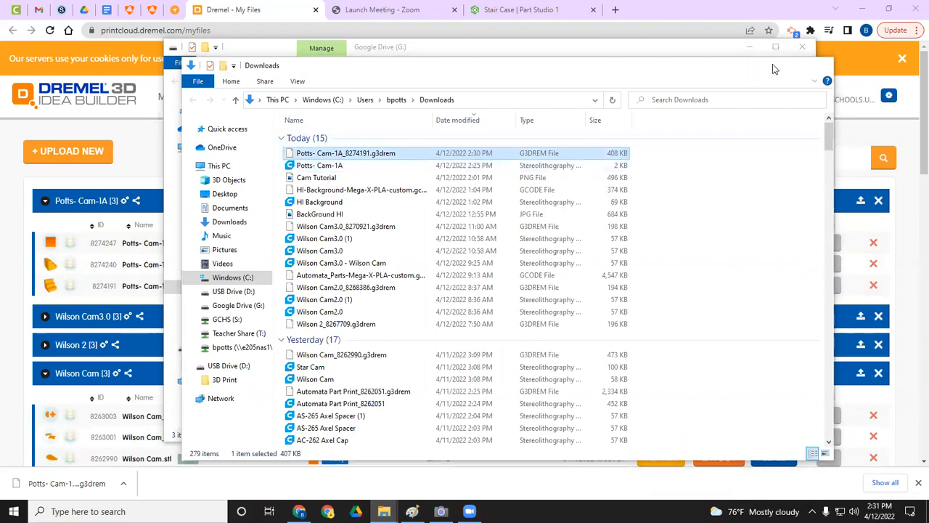
pyautogui.click(210, 347)
pyautogui.doubleClick(299, 120)
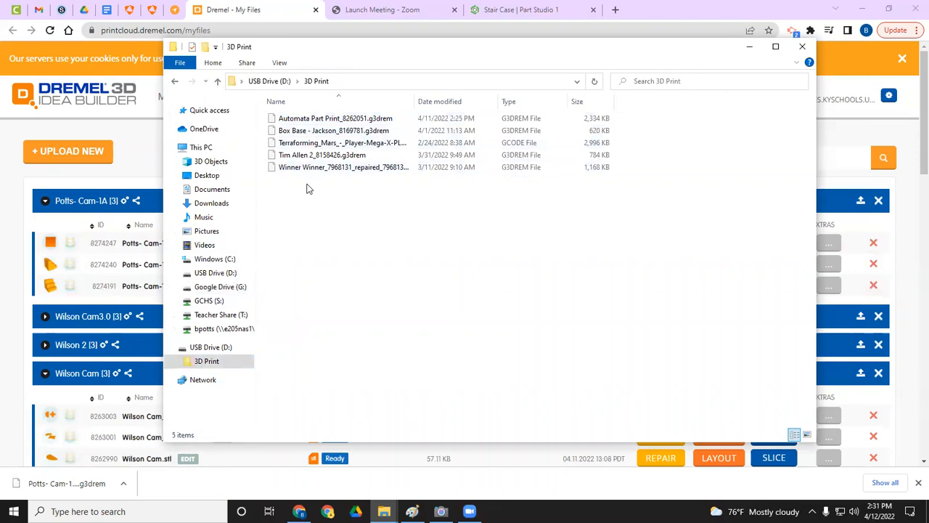
pyautogui.hotkey('ctrl', 'v')
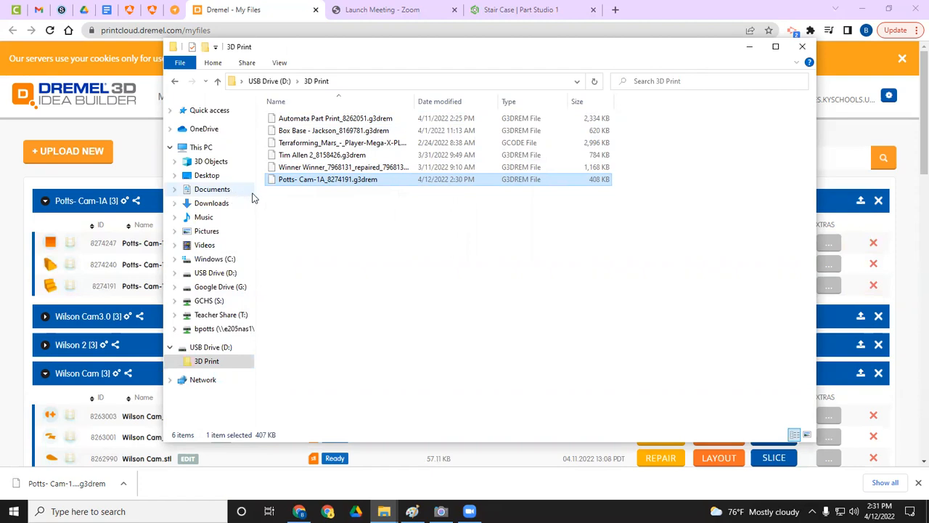
pyautogui.click(803, 48)
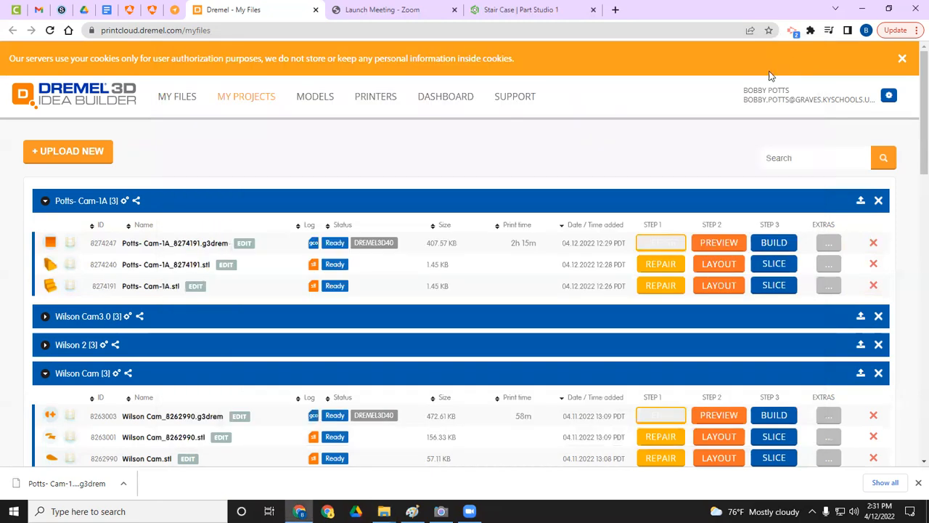